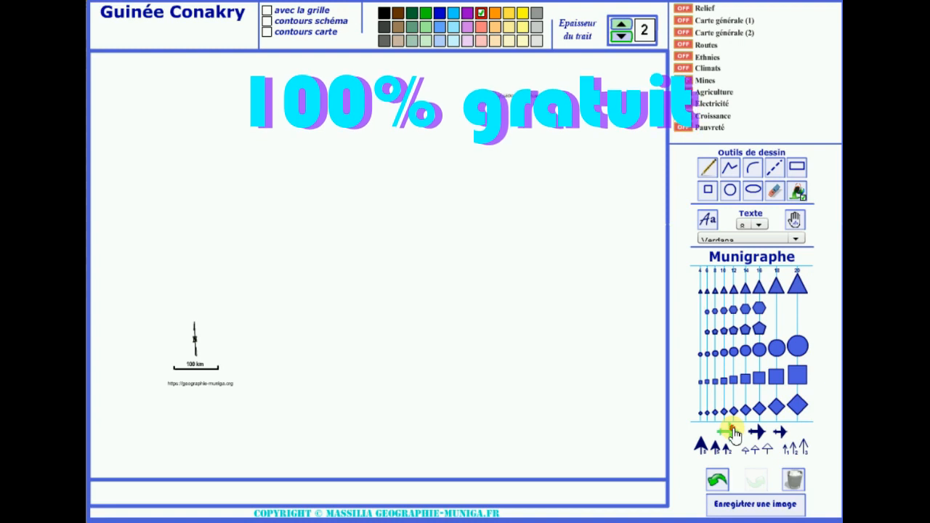
Step: Place a large, a medium and a small dark grey right-pointing arrow symbol diagonally across the canvas, and clear the drawing
left_click(389, 29)
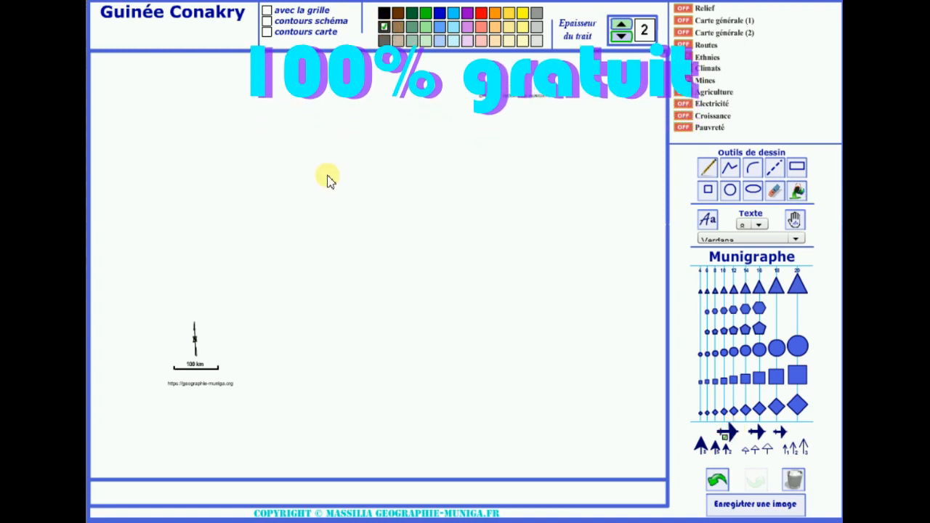
left_click(320, 182)
left_click(757, 432)
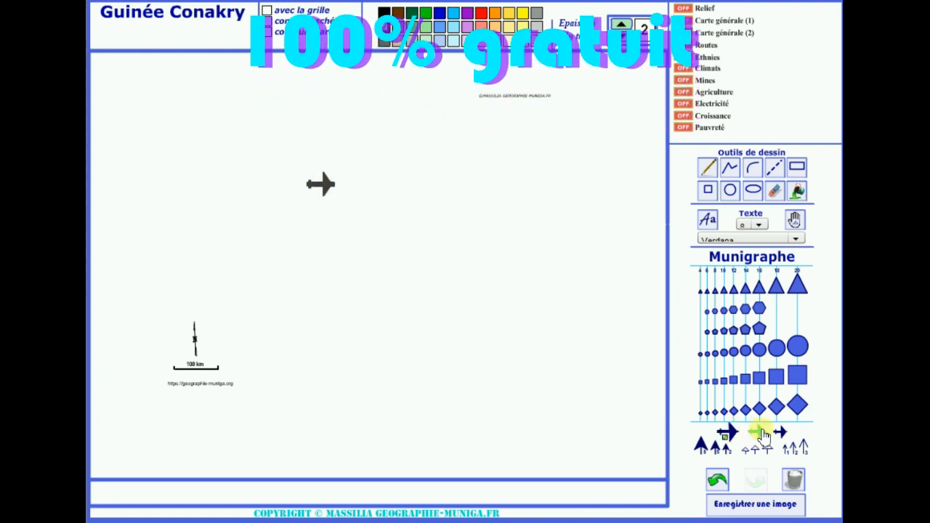
left_click(370, 215)
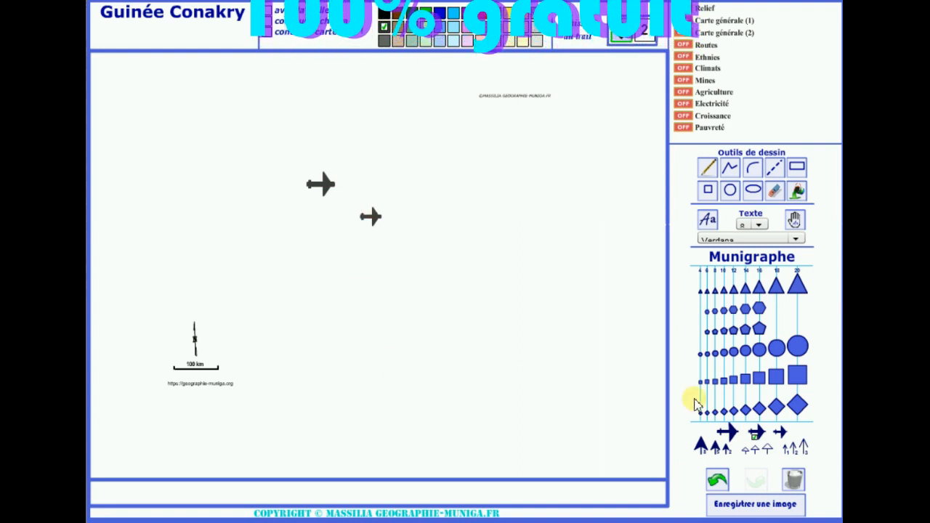
left_click(780, 433)
left_click(415, 268)
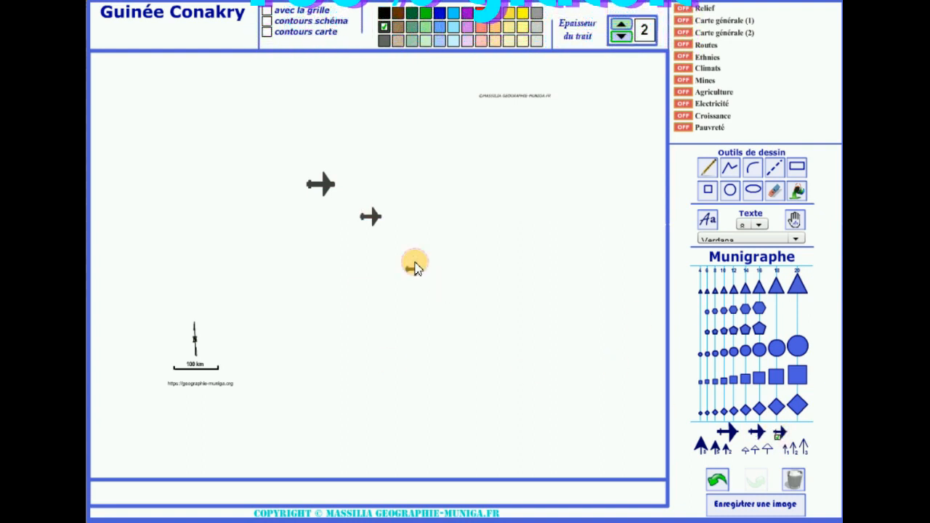
left_click(792, 481)
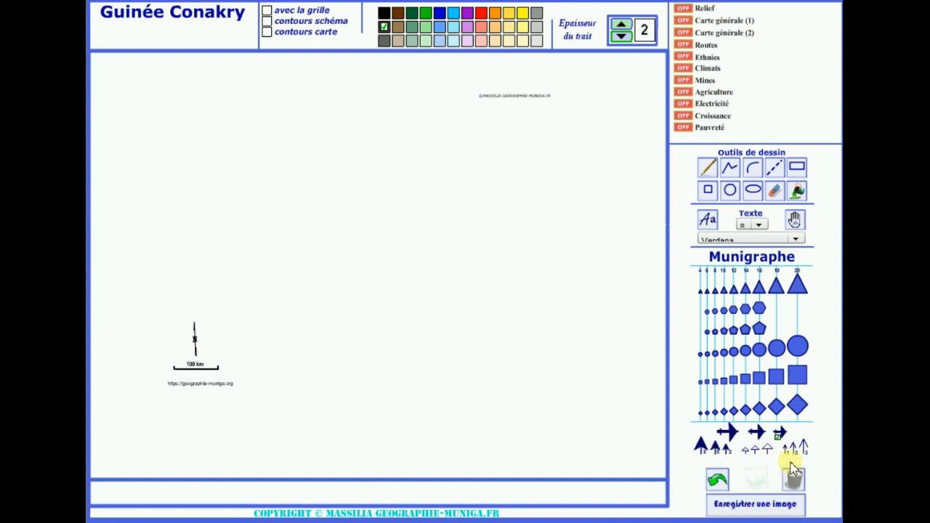
Step: Draw four dark grey solid-headed arrows at different angles: two of the thickest type, one medium and one thin
left_click(701, 444)
mouse_move(280, 262)
left_mouse_down()
mouse_move(312, 240)
mouse_move(359, 259)
mouse_move(421, 178)
mouse_move(185, 167)
mouse_move(503, 233)
mouse_move(508, 222)
left_mouse_up()
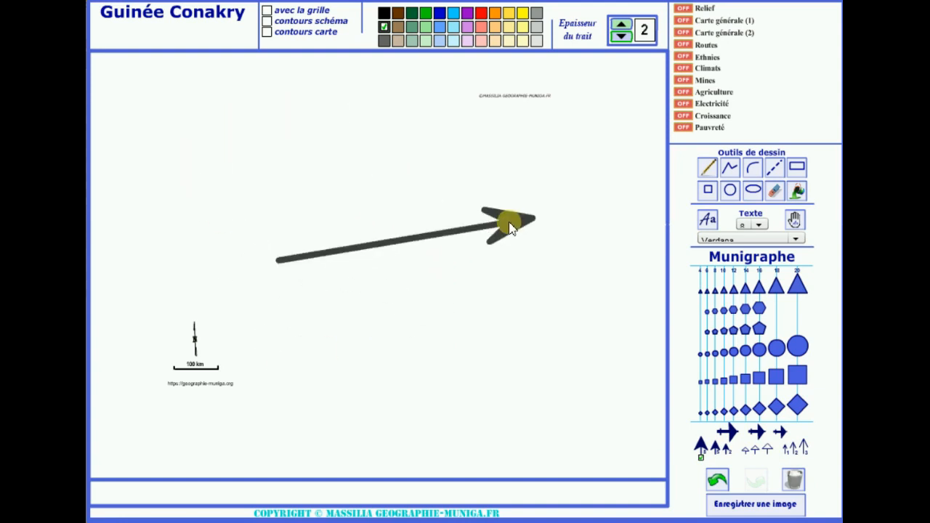
left_click(700, 446)
left_click_drag(363, 365, 539, 328)
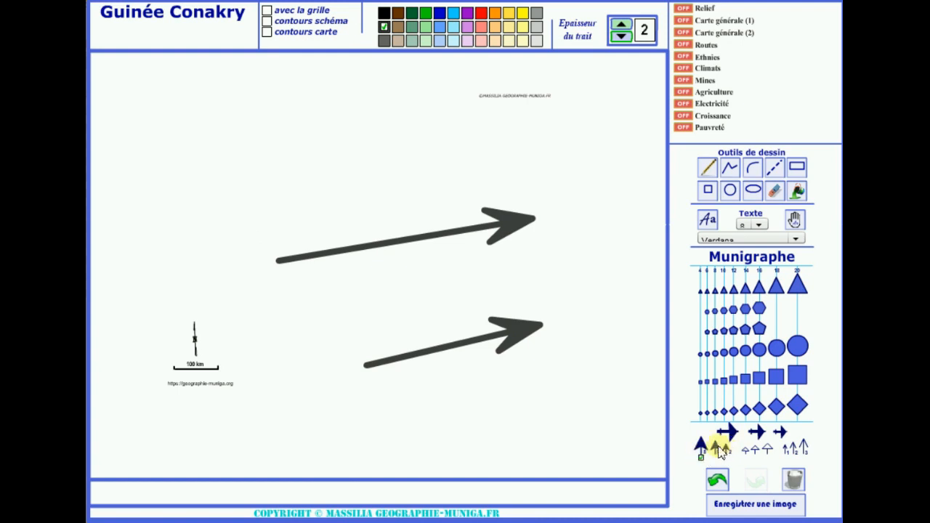
left_click(716, 444)
left_click_drag(328, 300, 480, 288)
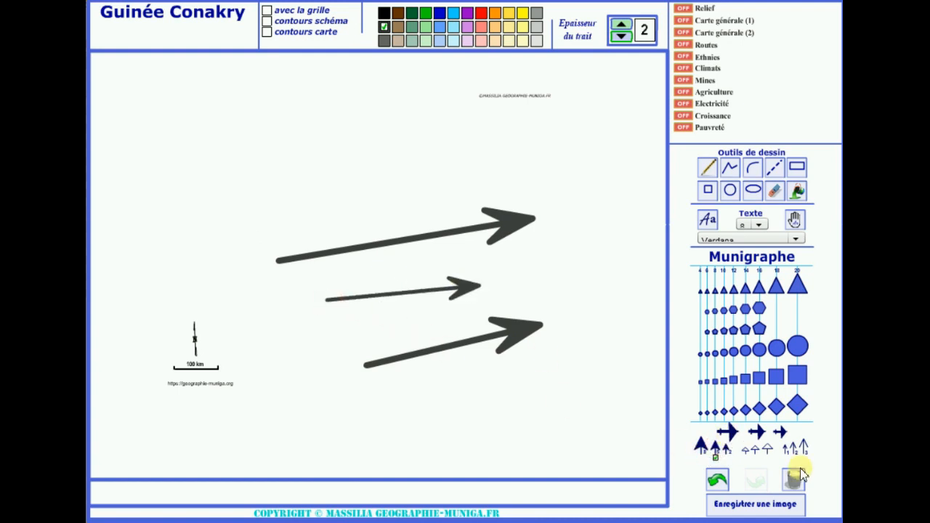
left_click(727, 452)
left_click_drag(349, 279, 387, 180)
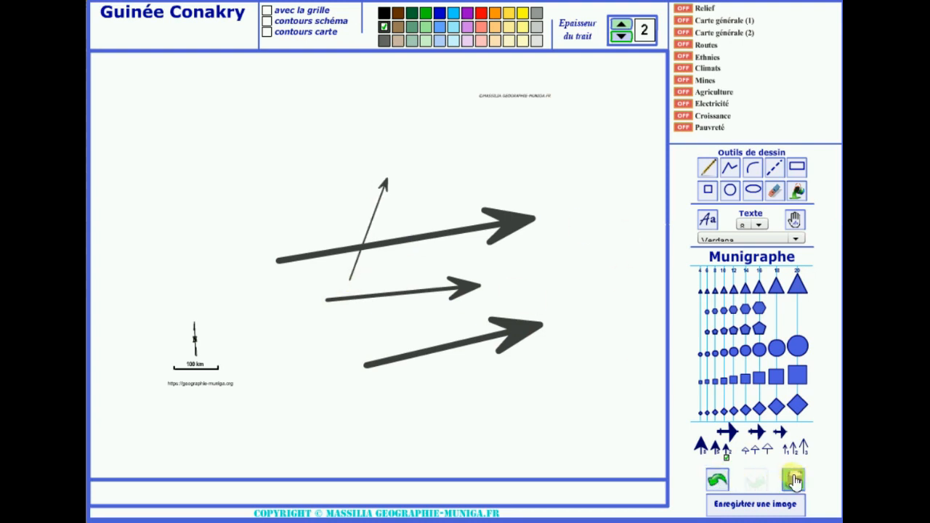
Step: Add three open-headed dark grey arrows: a long, nearly vertical size 3 arrow and two size 2 arrows near the lower right
left_click(803, 449)
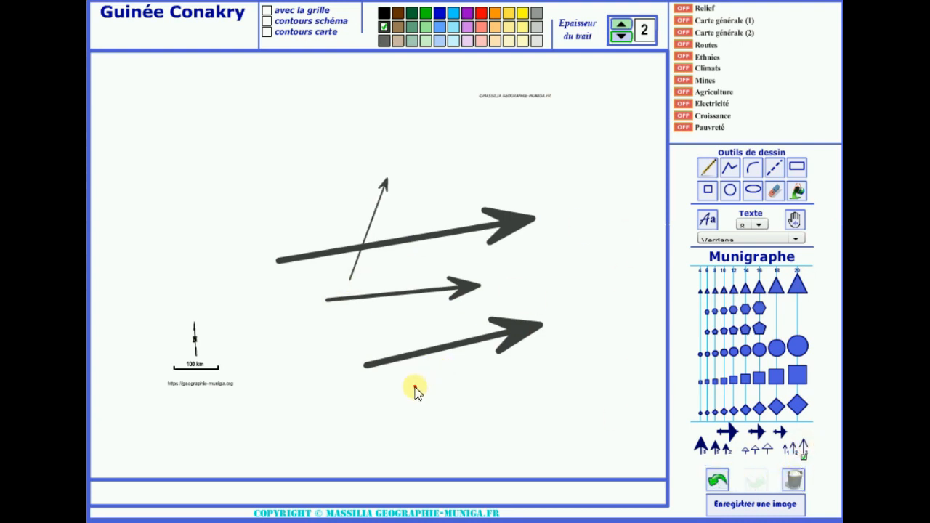
left_click_drag(415, 388, 429, 172)
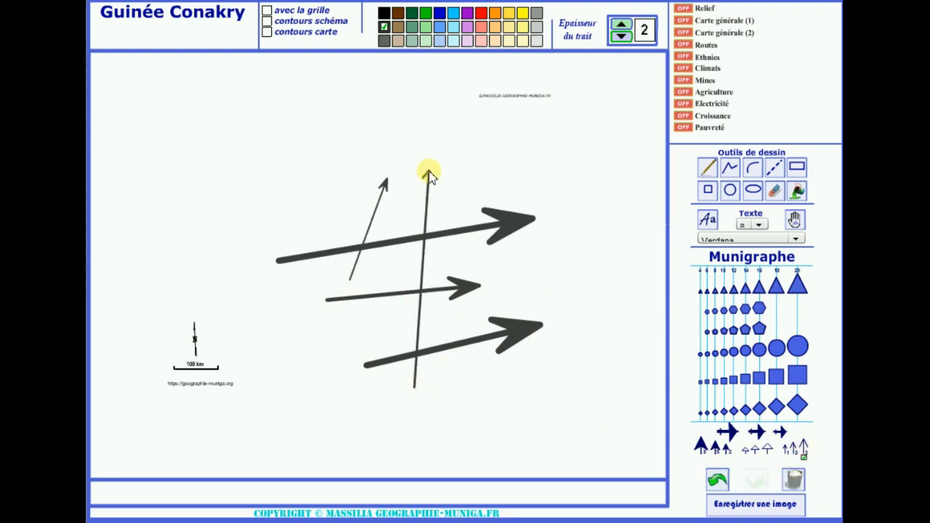
left_click(794, 449)
left_click_drag(458, 421, 567, 300)
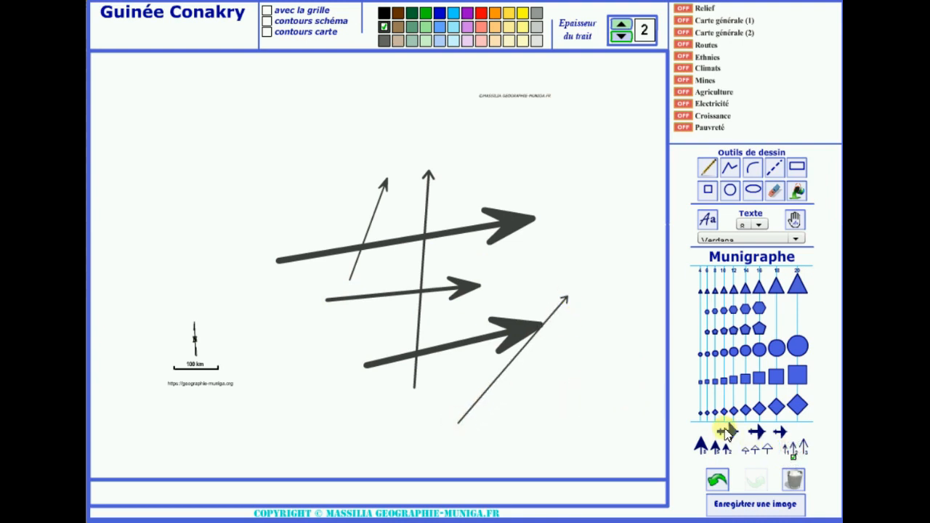
left_click(788, 448)
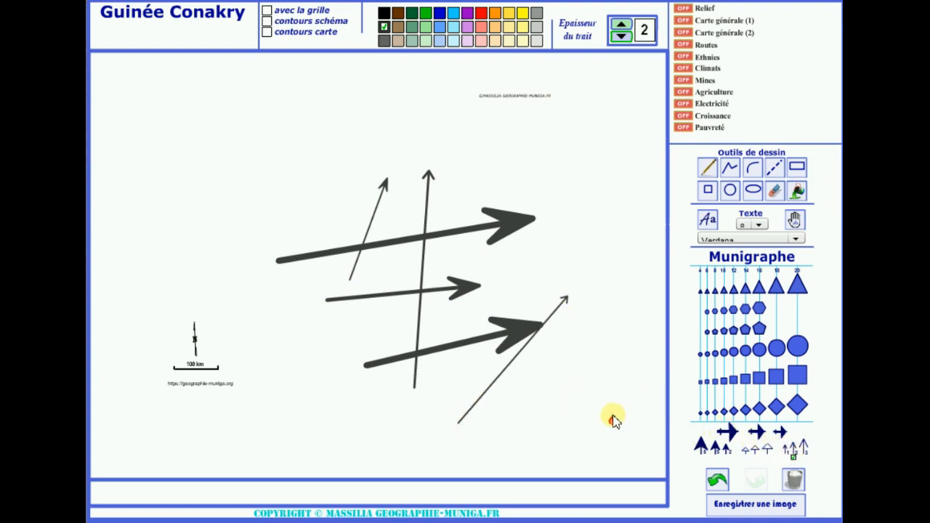
left_click_drag(612, 421, 594, 300)
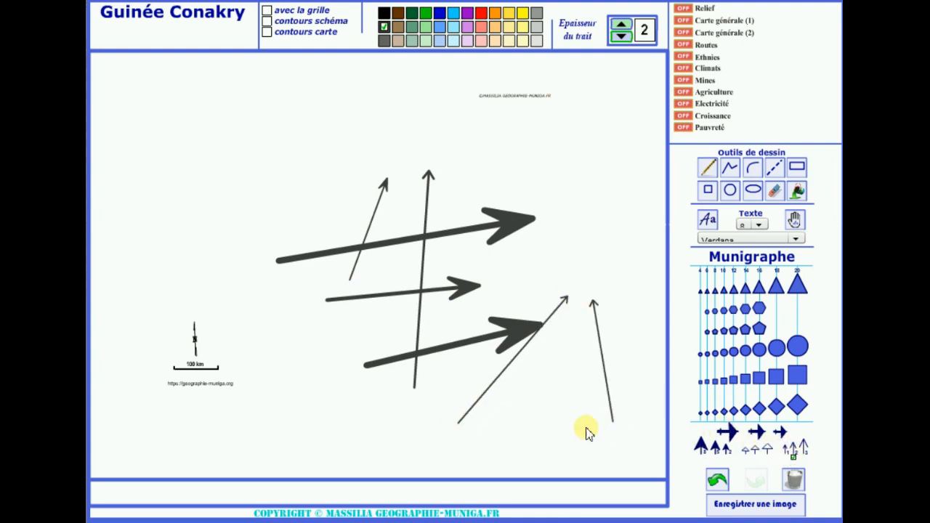
Step: Draw a short blue double-headed arrow with large outlined heads in the empty area above the grey arrows
left_click(767, 450)
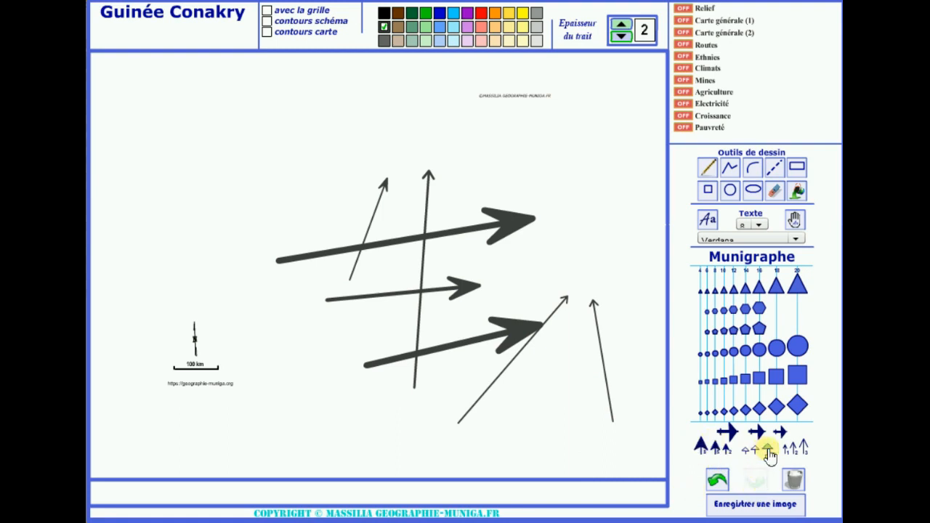
left_click(440, 17)
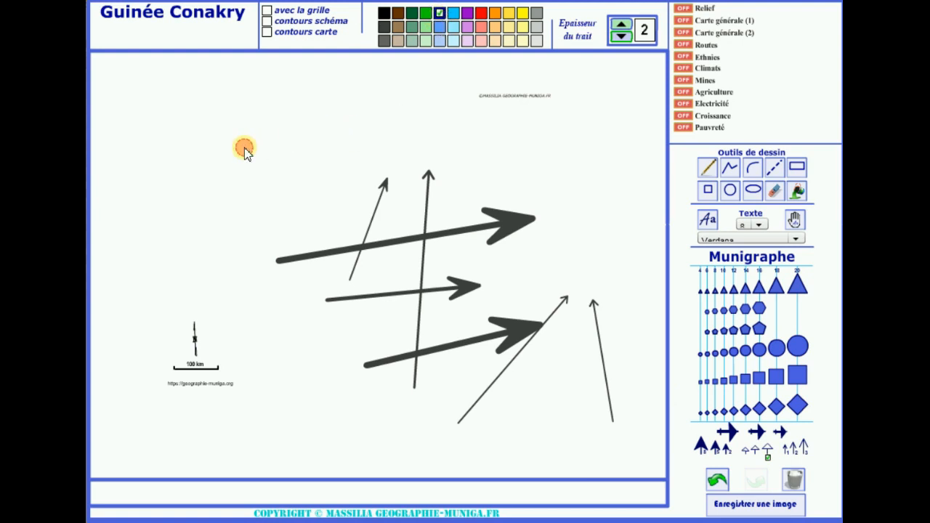
mouse_move(244, 149)
left_mouse_down()
mouse_move(311, 139)
mouse_move(248, 146)
left_mouse_up()
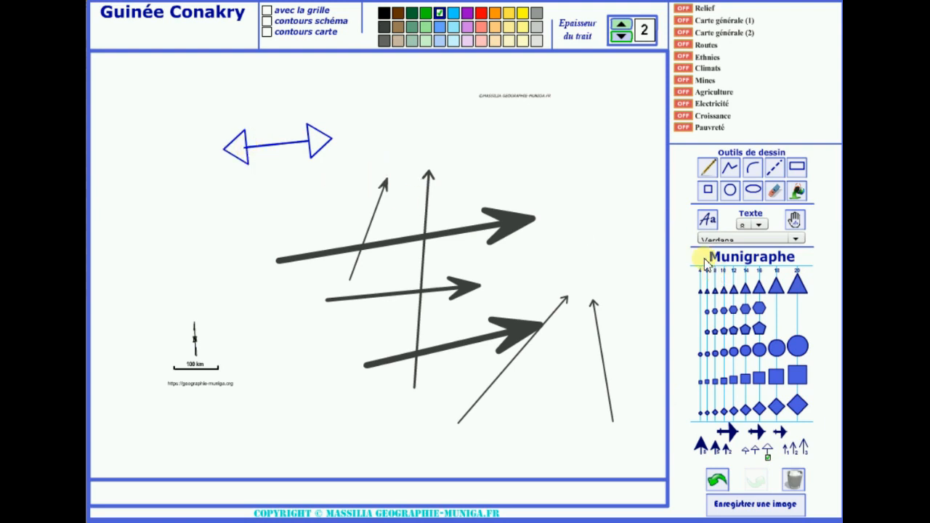
Step: Draw a straight blue line of thickness 10 over the double-headed arrow's shaft, joining its two heads
left_click(730, 169)
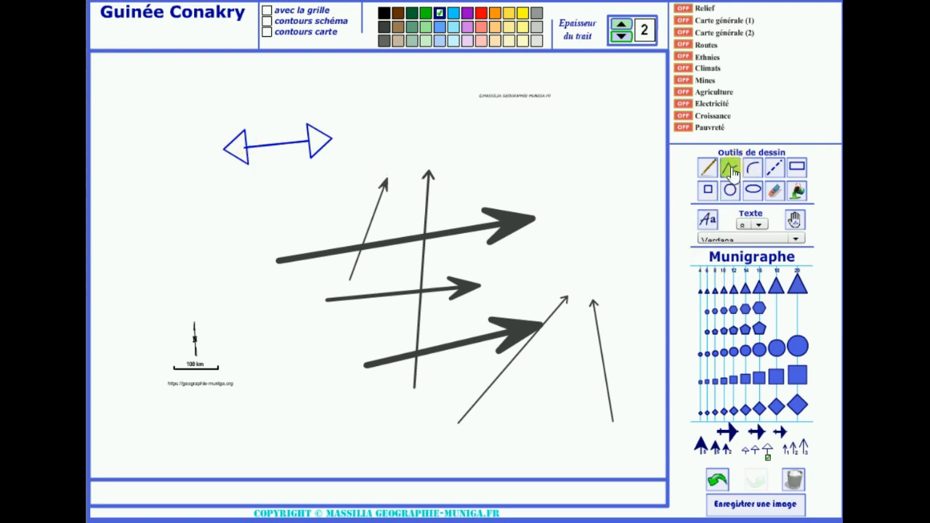
left_click(622, 29)
left_click(622, 29)
left_click(622, 29)
left_click(622, 29)
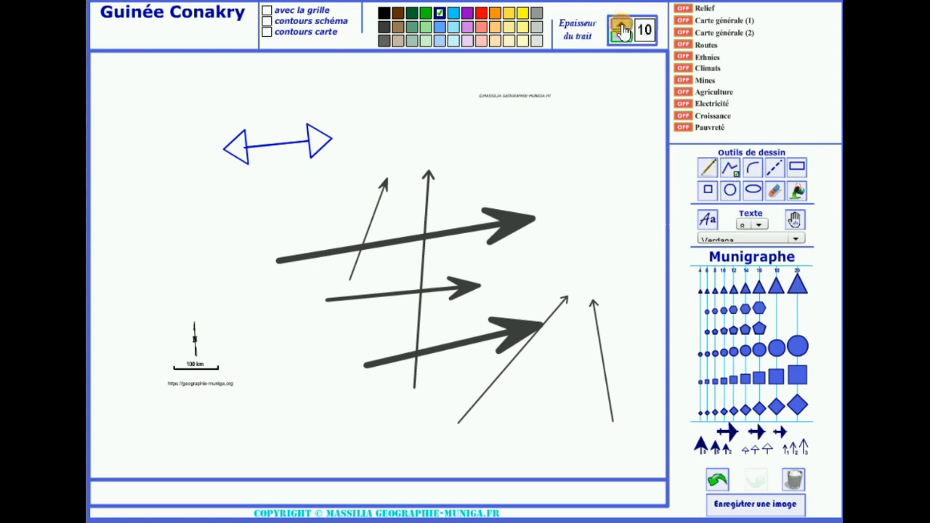
left_click(237, 145)
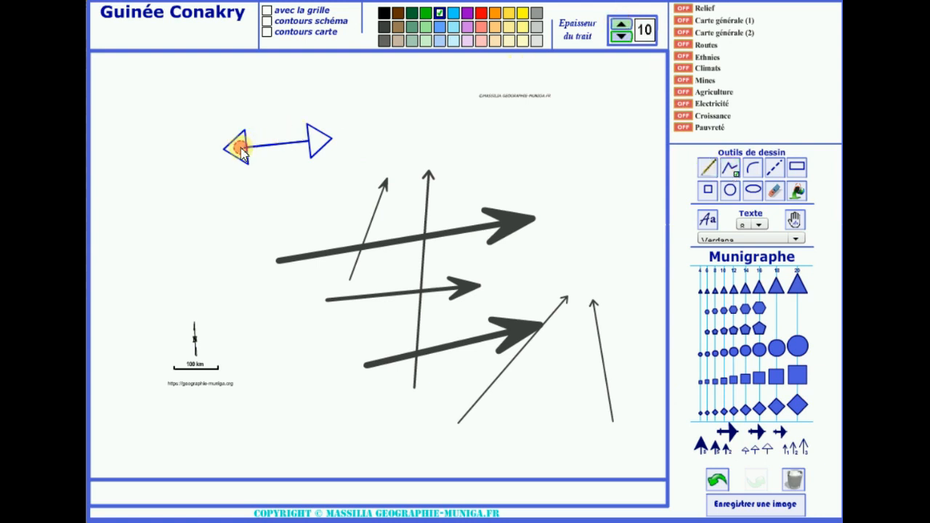
left_click(312, 143)
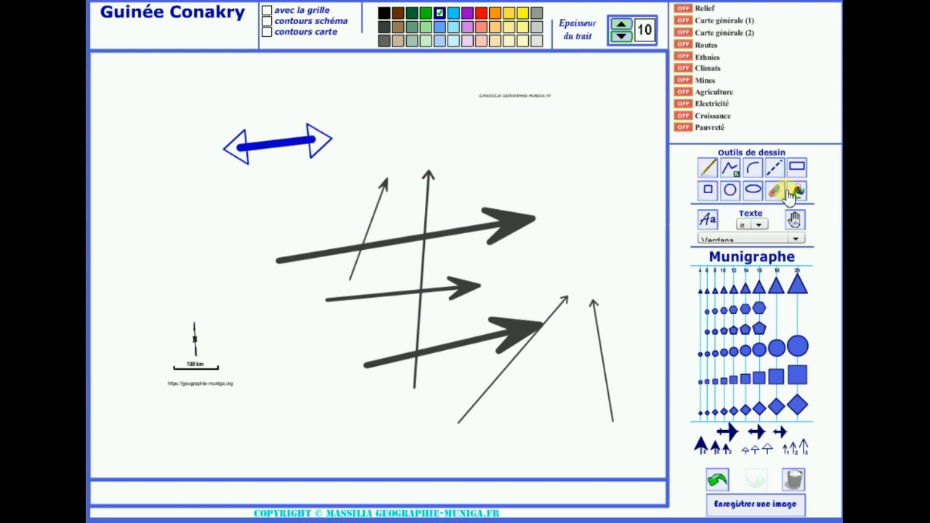
Step: Fill both heads of the double-headed arrow with blue, and clear the whole drawing
left_click(317, 142)
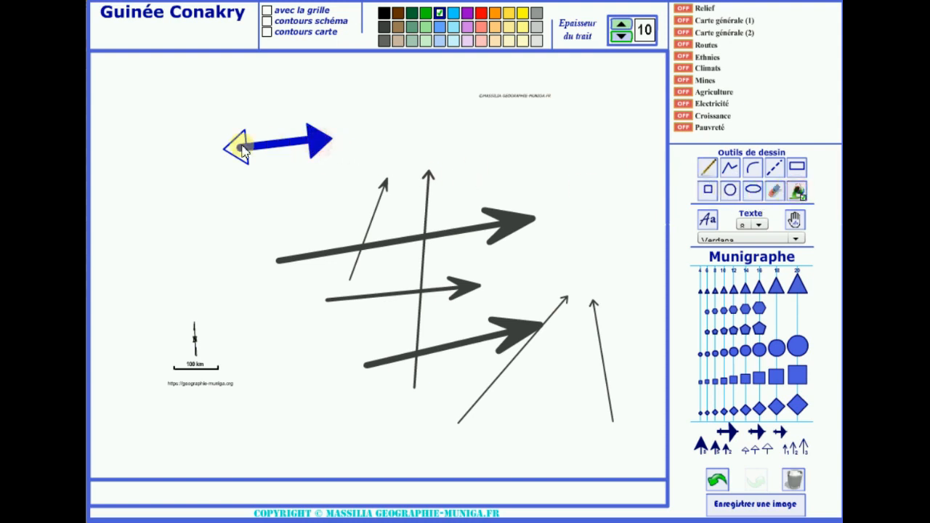
left_click(238, 150)
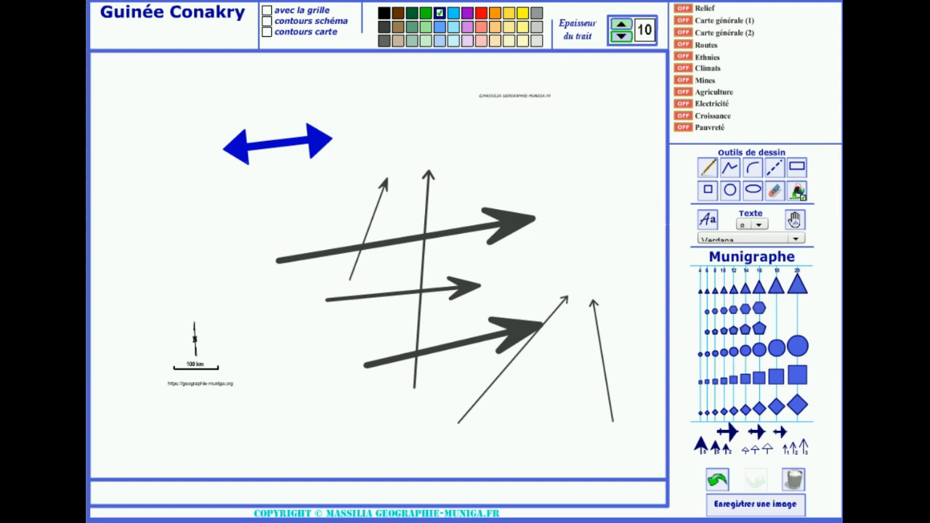
left_click(795, 481)
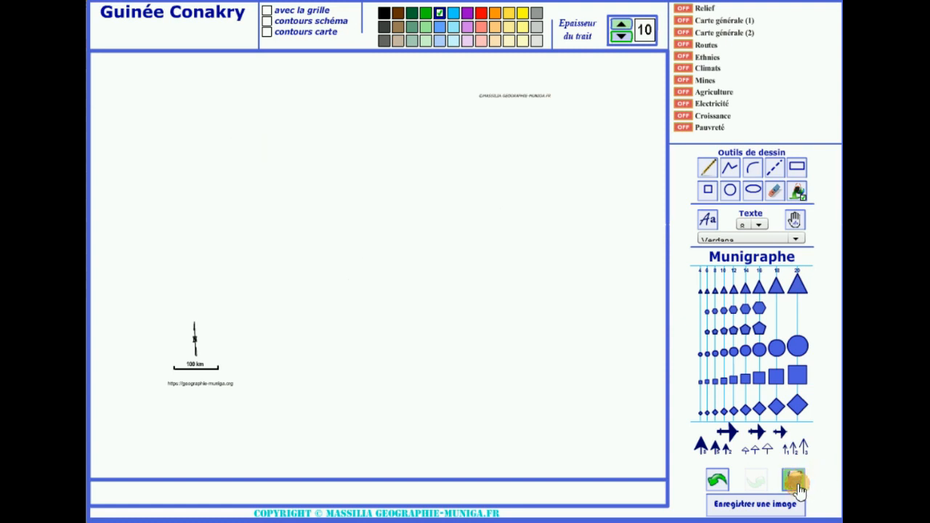
Step: Draw a circle, a small ellipse, a rectangle and a diagonal dashed line in blue with thickness 10, and clear the drawing
left_click(729, 189)
left_click_drag(412, 183, 467, 261)
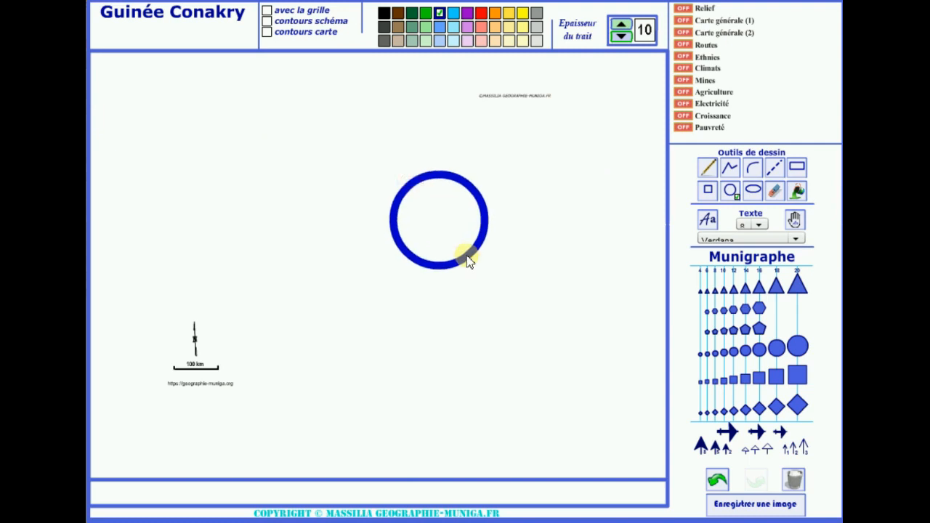
left_click(754, 190)
left_click_drag(522, 242, 568, 264)
left_click(797, 167)
left_click_drag(363, 189, 421, 260)
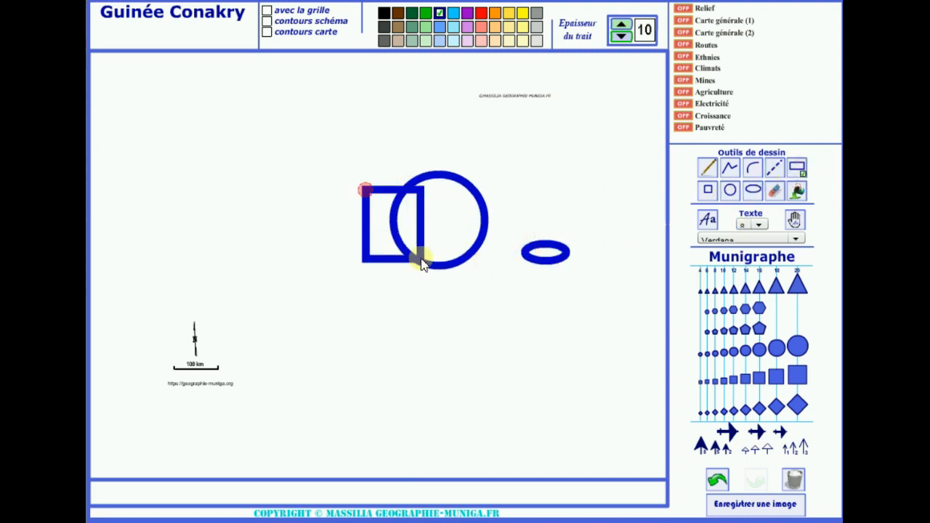
left_click(775, 168)
left_click_drag(387, 131, 491, 314)
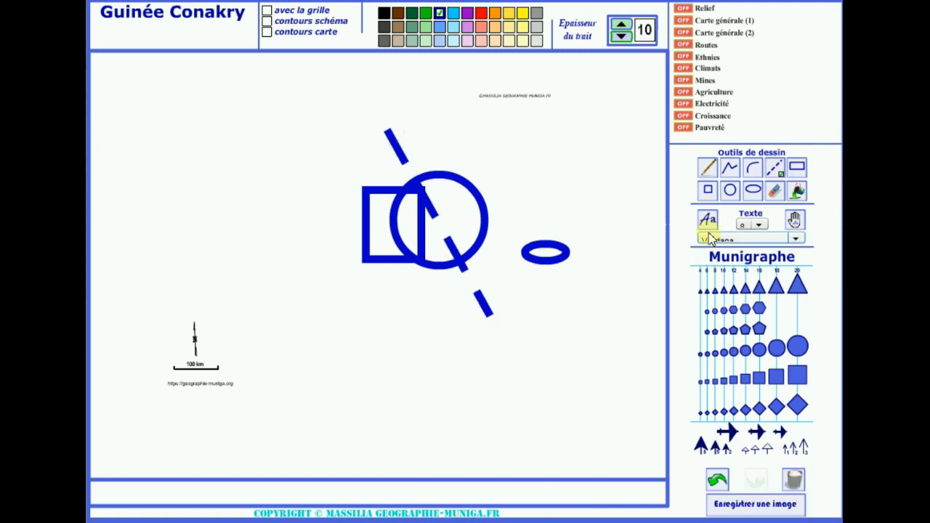
left_click(797, 481)
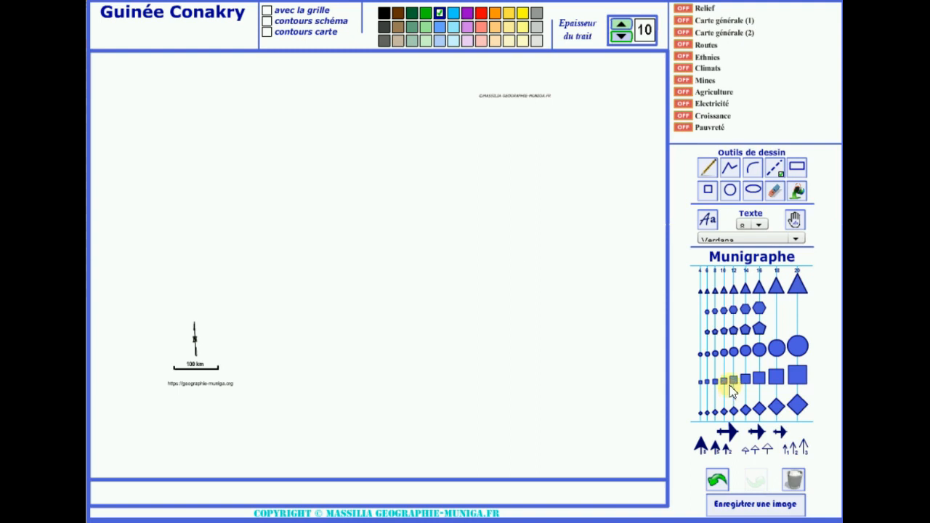
Step: Draw three separate blue circles of increasing size diagonally down the canvas, using a line thickness of 3
left_click(620, 36)
left_click(621, 37)
left_click(621, 38)
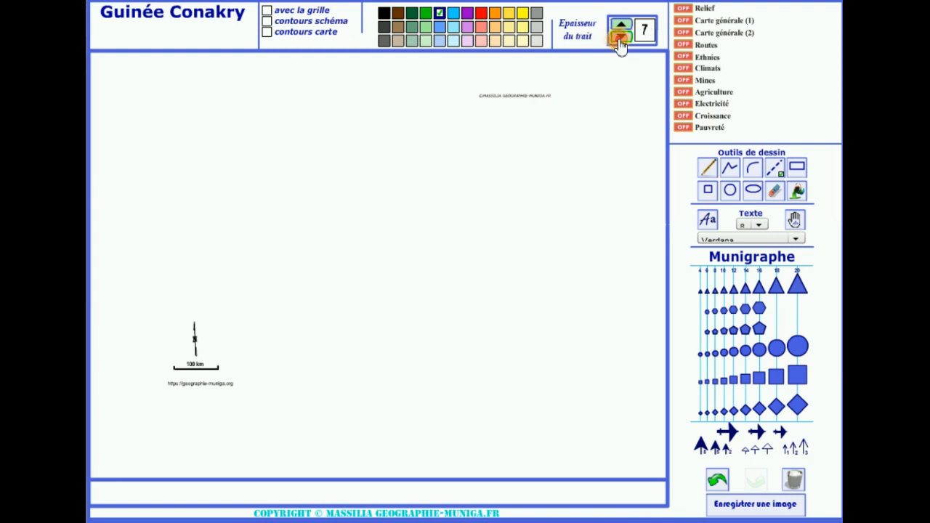
left_click(620, 38)
left_click(621, 38)
left_click(621, 37)
left_click(621, 38)
left_click(730, 190)
left_click_drag(202, 153, 271, 220)
left_click_drag(319, 198, 410, 290)
left_click_drag(469, 300, 532, 363)
left_click_drag(569, 396, 608, 347)
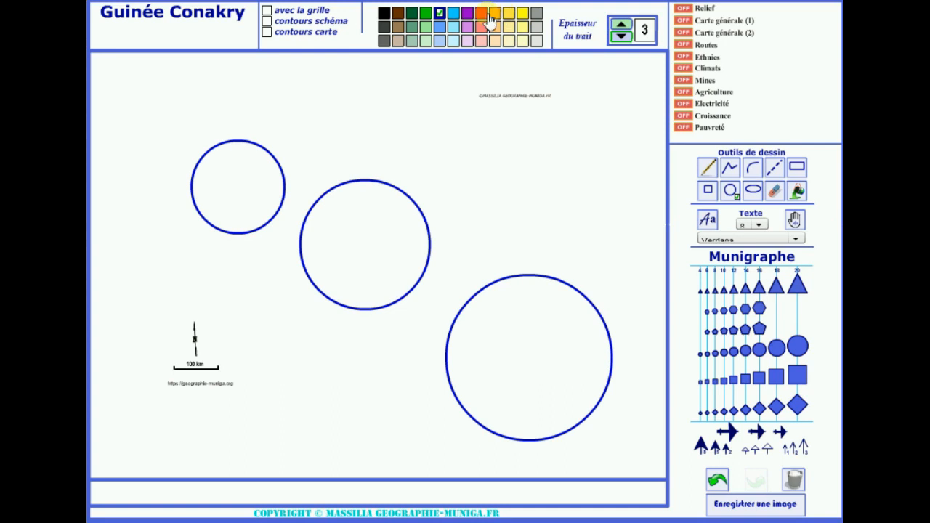
Step: Fill the small circle with bright yellow, the middle one with light yellow and the large one with the palest yellow
left_click(522, 13)
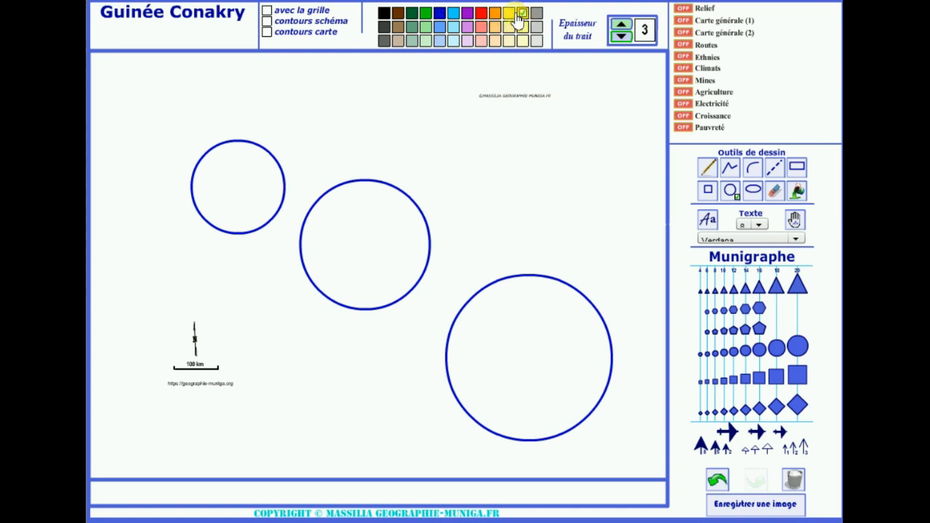
left_click(797, 190)
left_click(233, 188)
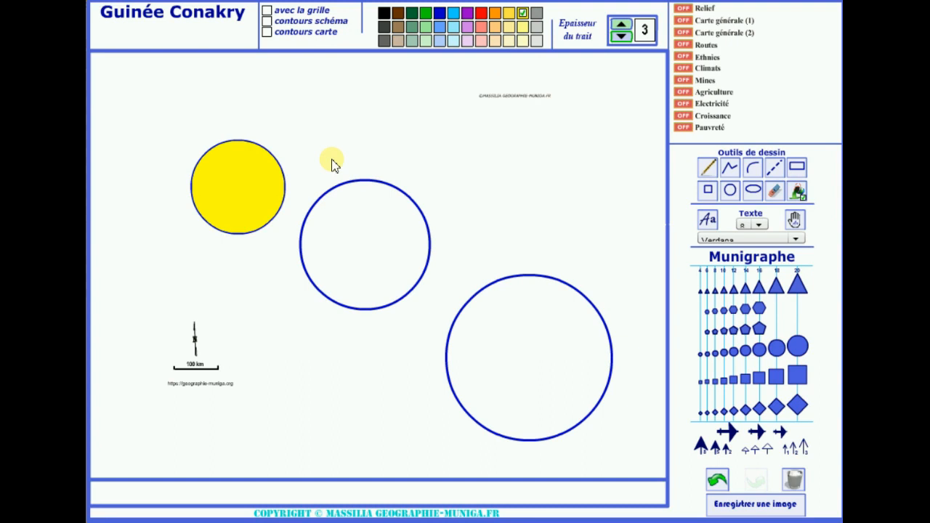
left_click(523, 27)
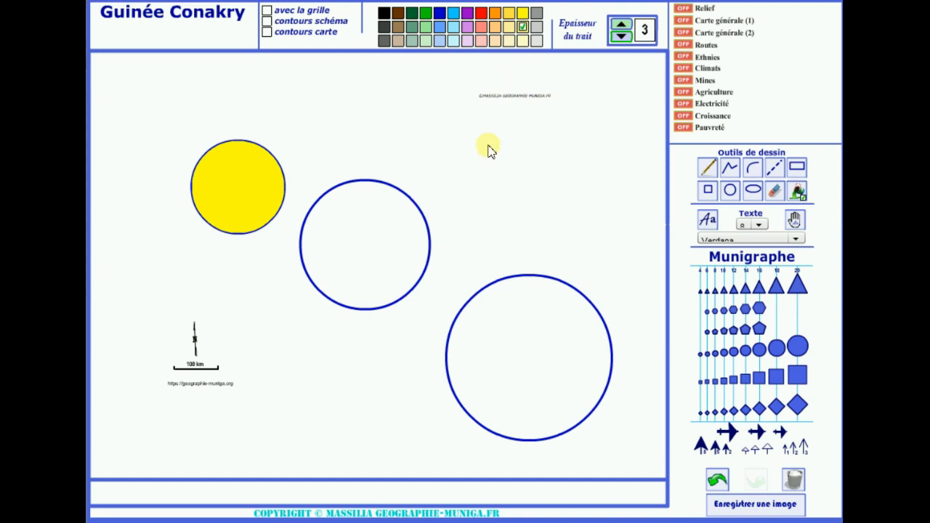
left_click(365, 250)
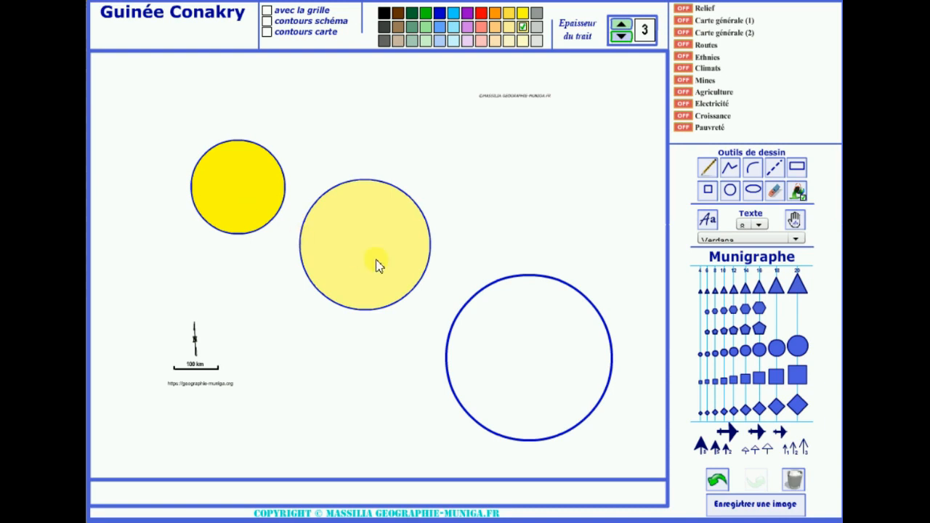
left_click(523, 40)
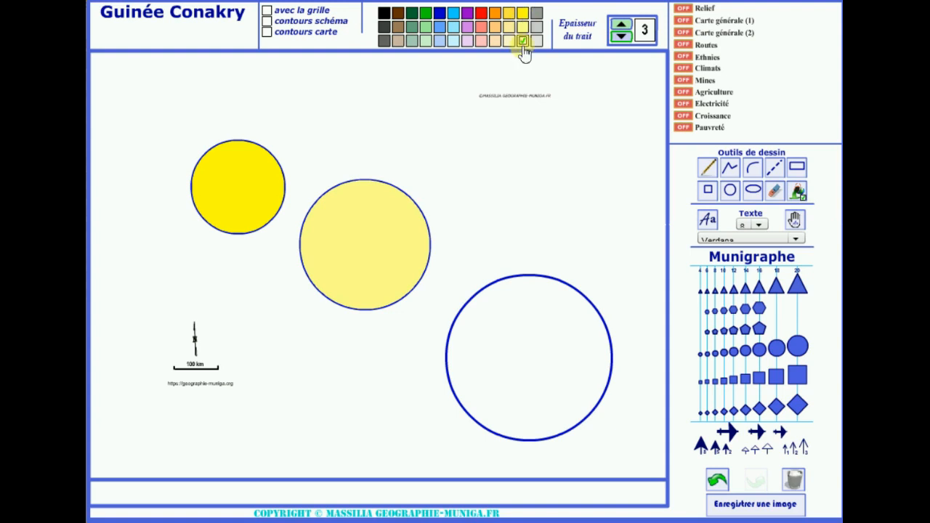
left_click(522, 333)
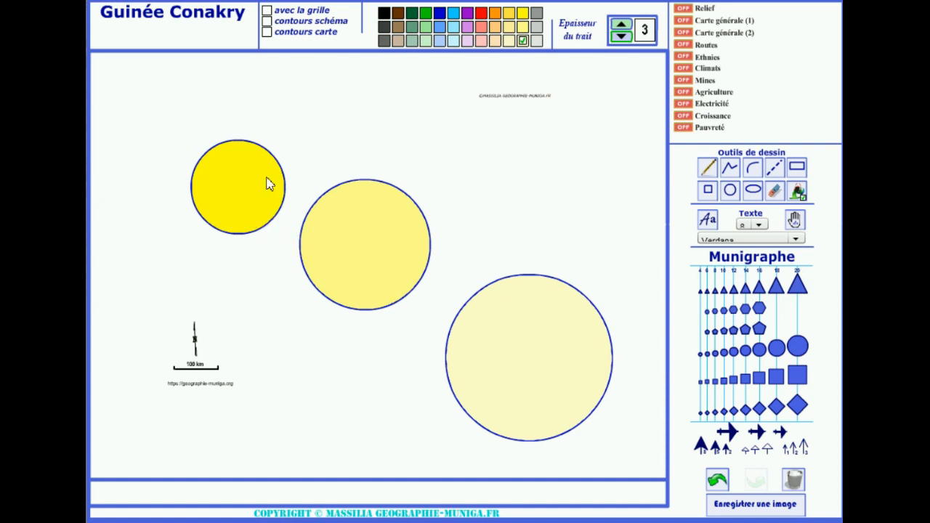
Step: Refill the three circles from smallest to largest with dark, medium and pale blue, and clear the whole drawing
left_click(449, 378)
left_click(440, 13)
left_click(236, 193)
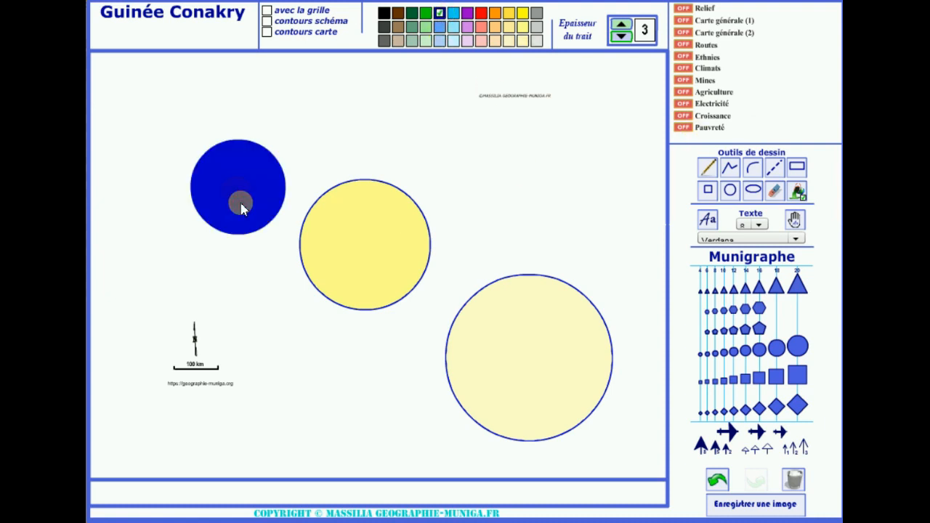
left_click(440, 27)
left_click(389, 250)
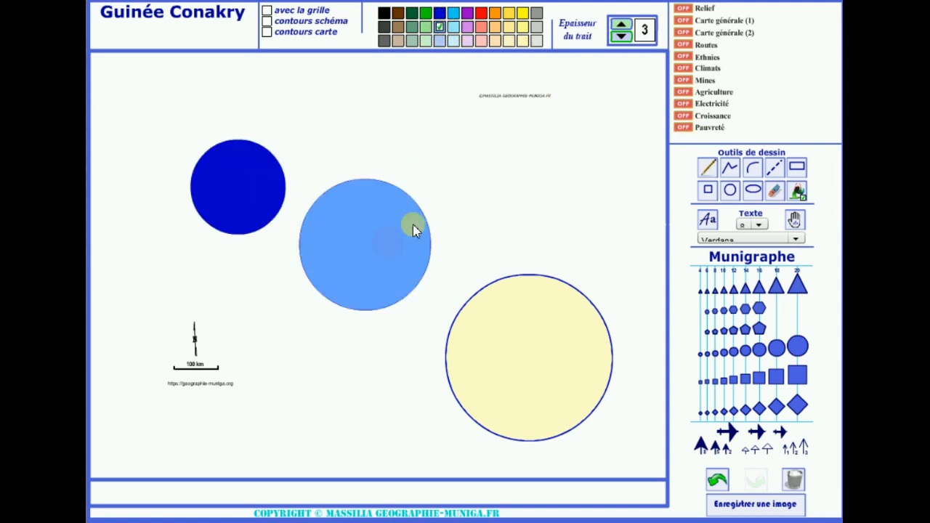
left_click(440, 41)
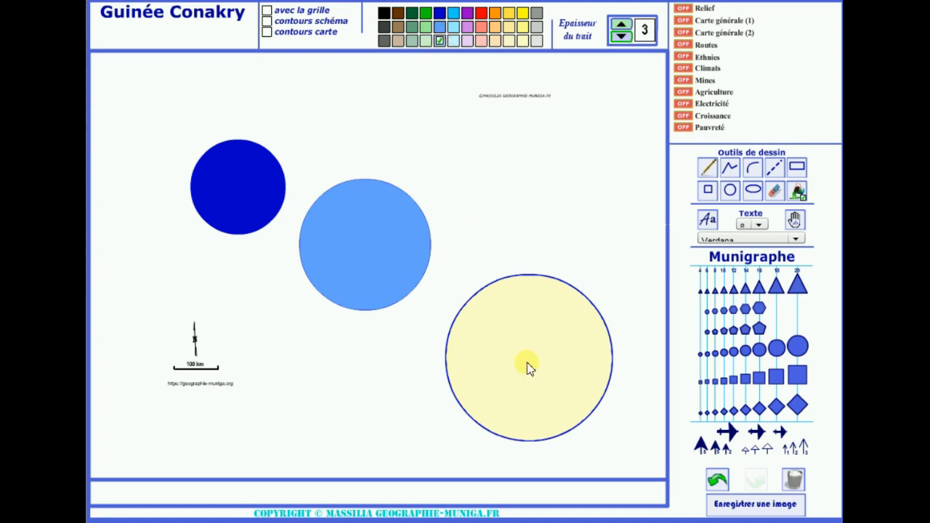
left_click(530, 369)
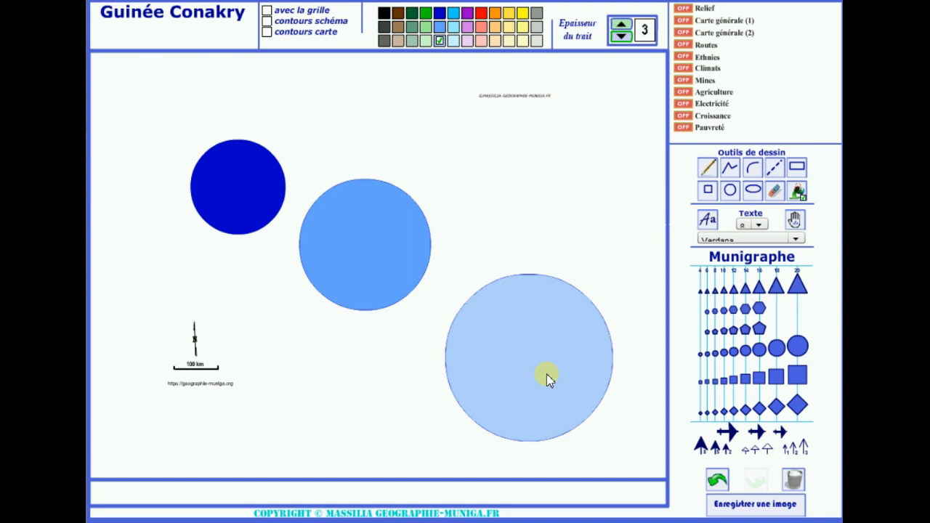
left_click(794, 481)
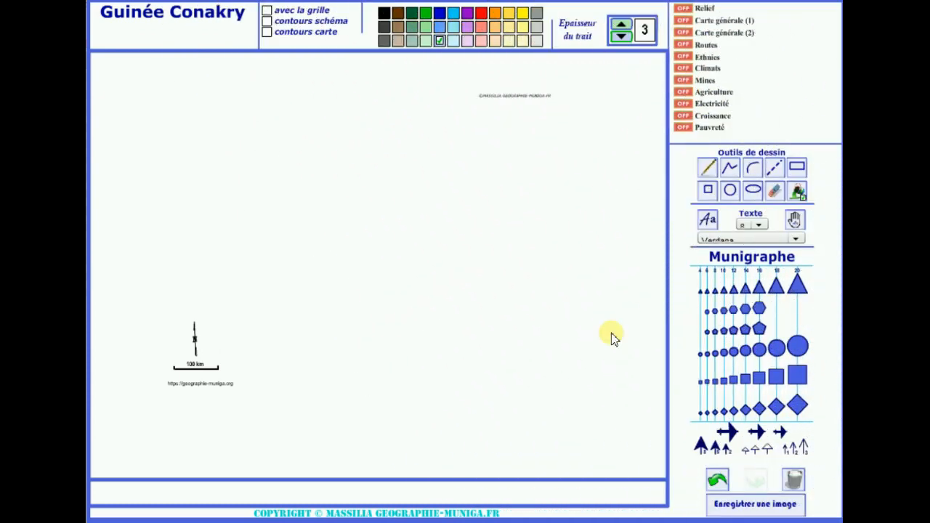
Step: Show the contours schéma outline and fill its northern part in red, bounded by a straight red line drawn across it
left_click(267, 22)
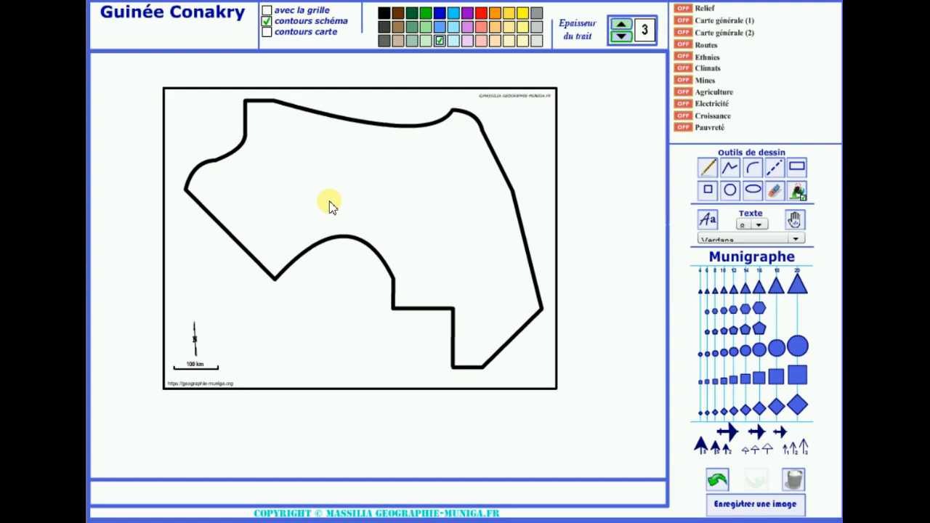
left_click(736, 170)
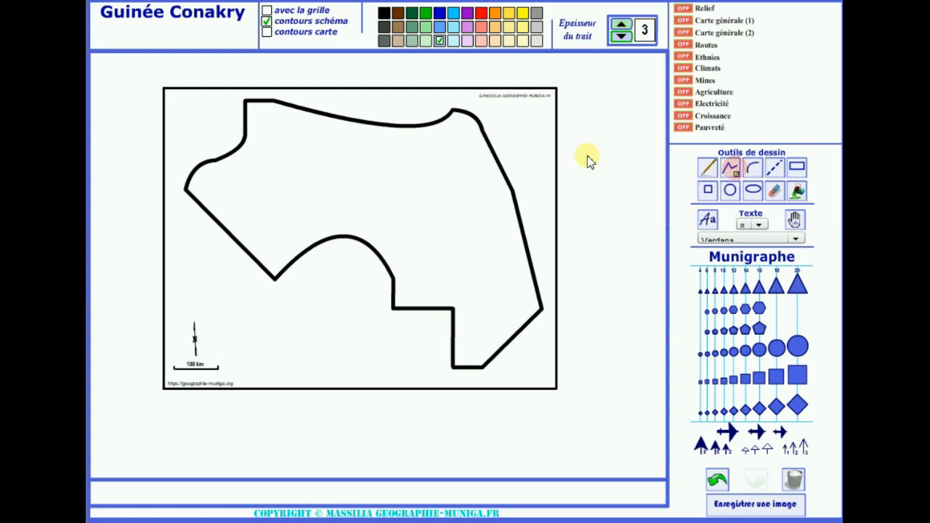
left_click(481, 12)
left_click(224, 139)
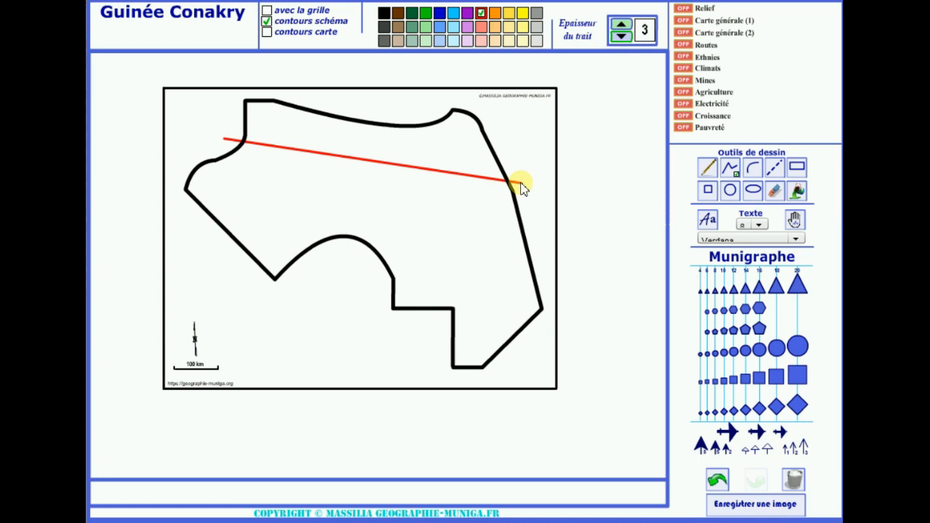
double_click(520, 183)
left_click(798, 192)
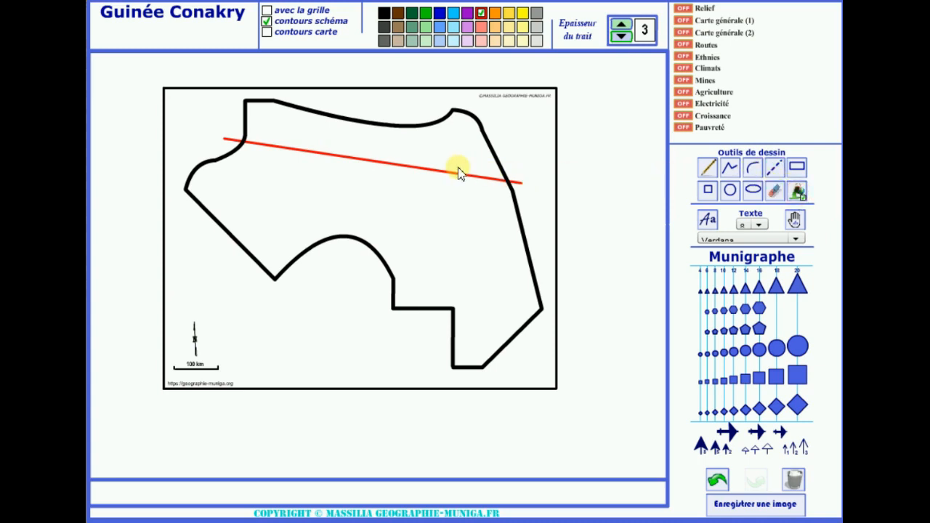
left_click(422, 157)
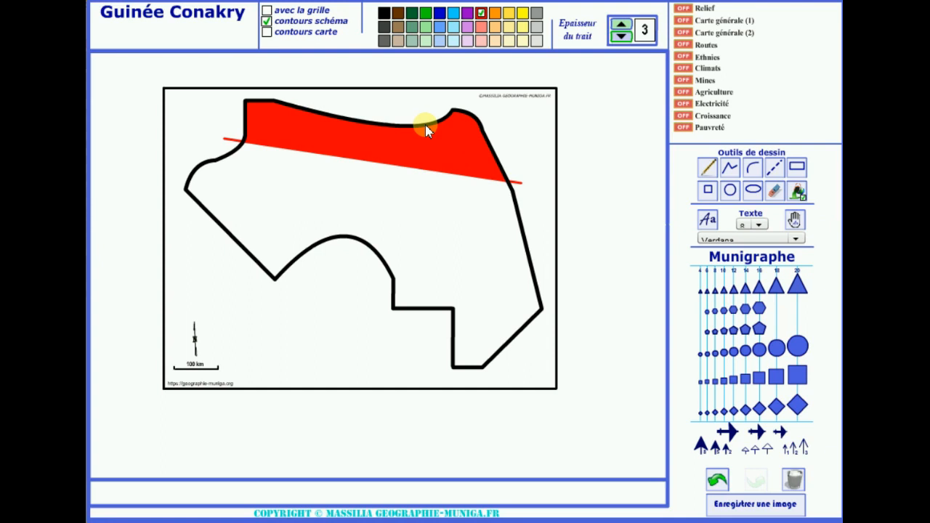
Step: Try filling the area around the country and the area outside the frame with red, and undo both fills
left_click(509, 125)
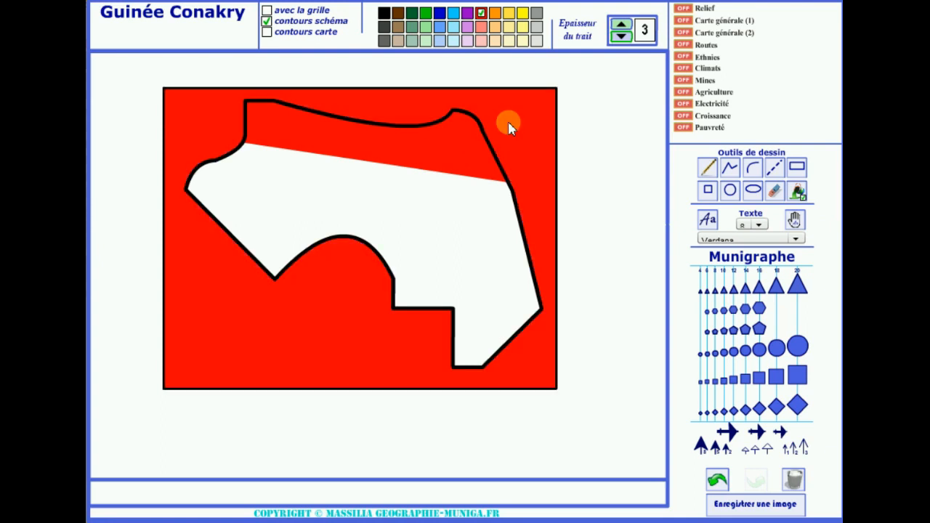
left_click(592, 164)
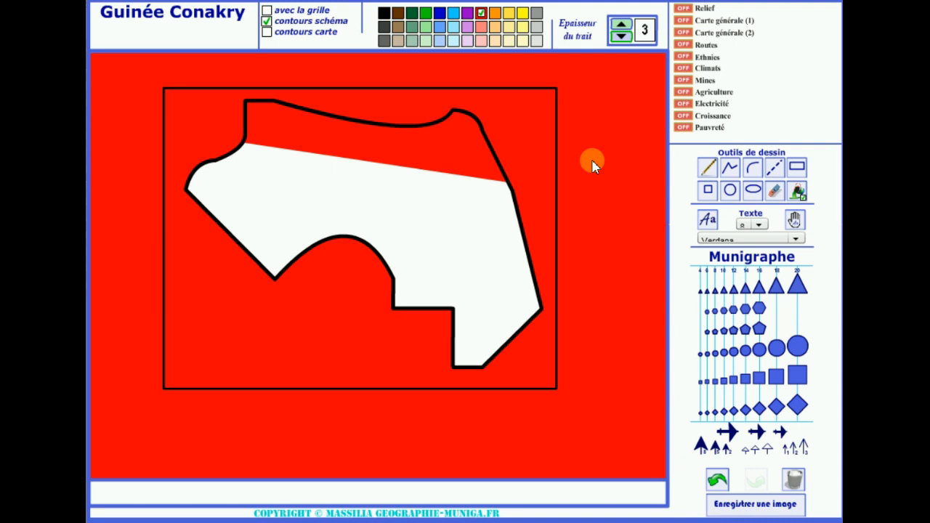
left_click(718, 482)
left_click(717, 483)
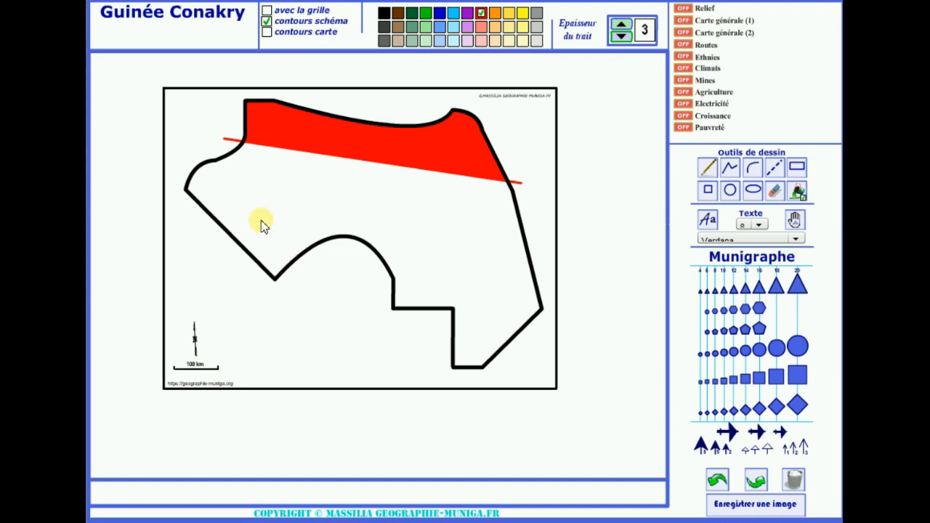
Step: Display contours carte together with the schematic outline and clear the red drawing
left_click(266, 32)
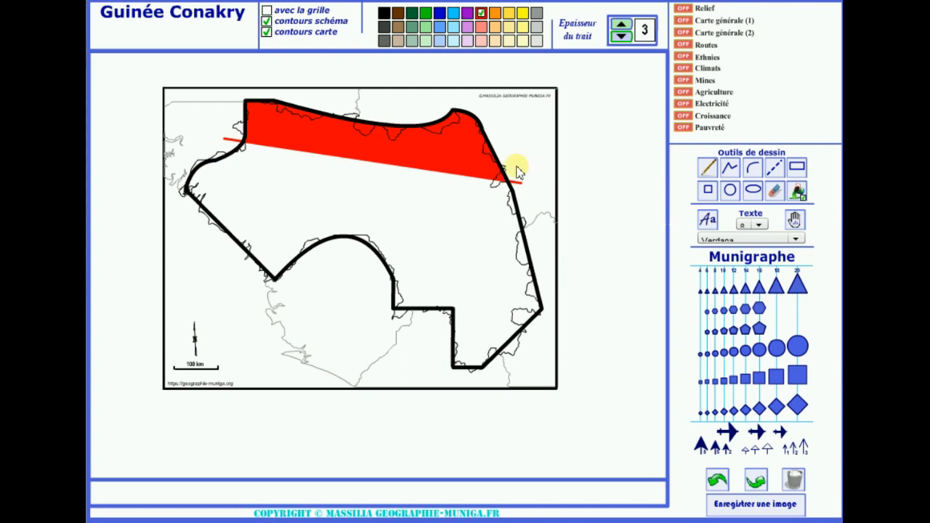
left_click(794, 479)
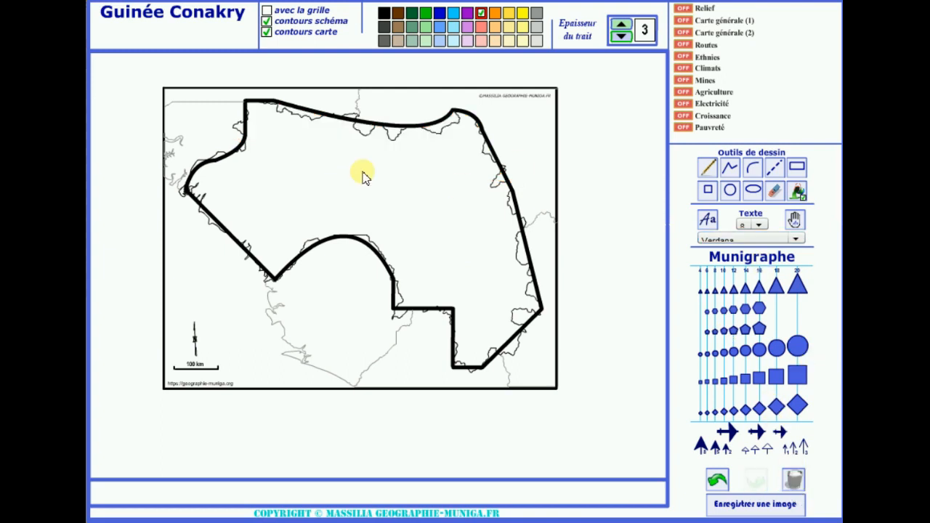
Step: Draw a new straight red line across the north and fill the area between it and the real northern border in red
left_click(729, 177)
left_click(222, 128)
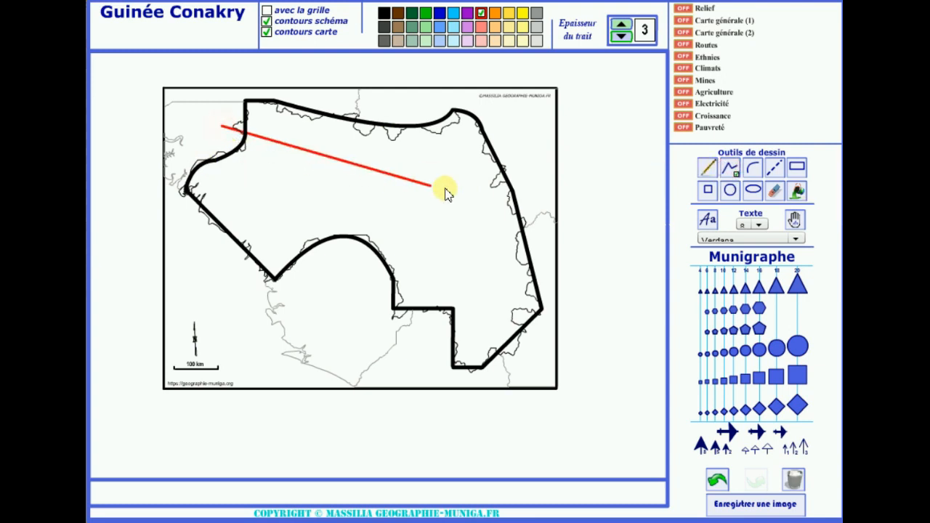
double_click(515, 193)
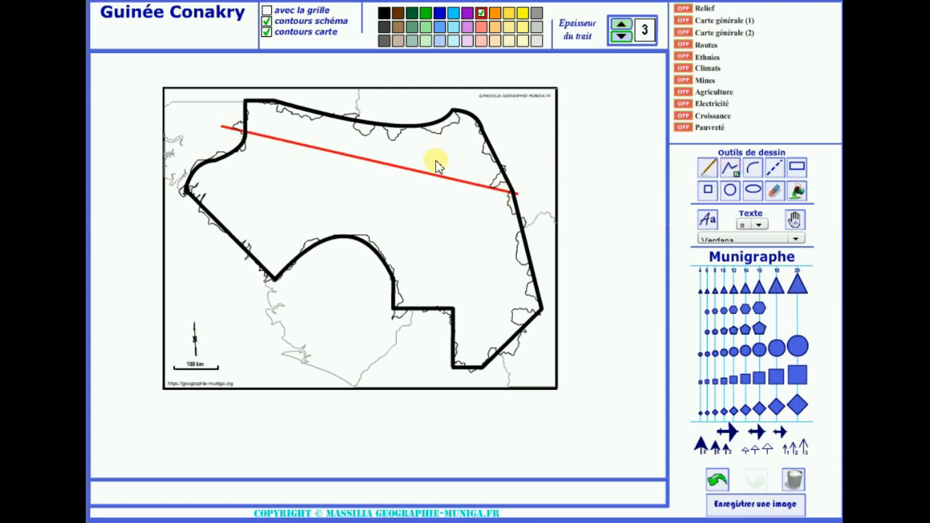
left_click(797, 190)
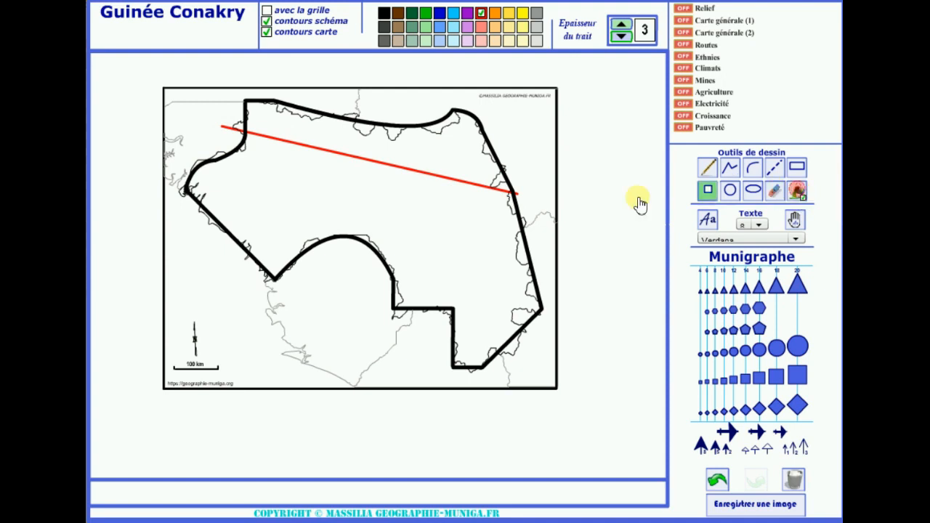
left_click(452, 164)
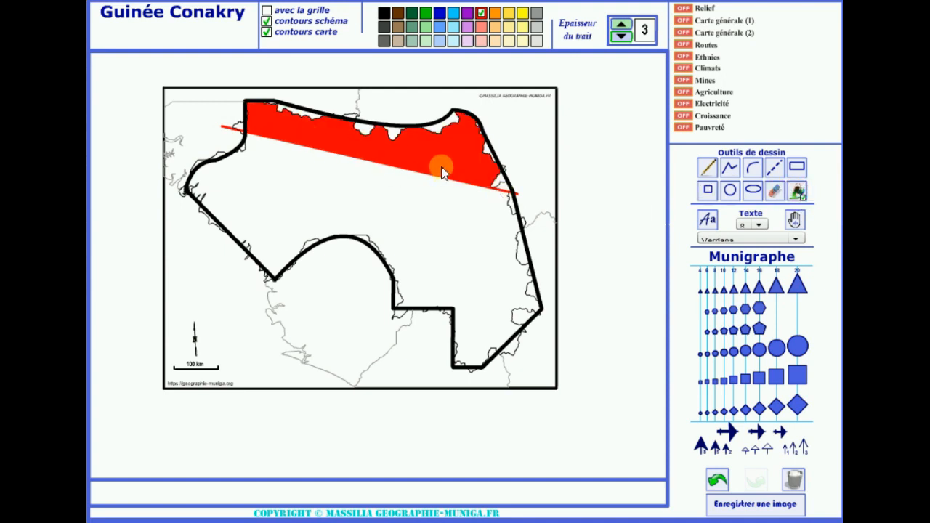
left_click(436, 128)
left_click(717, 481)
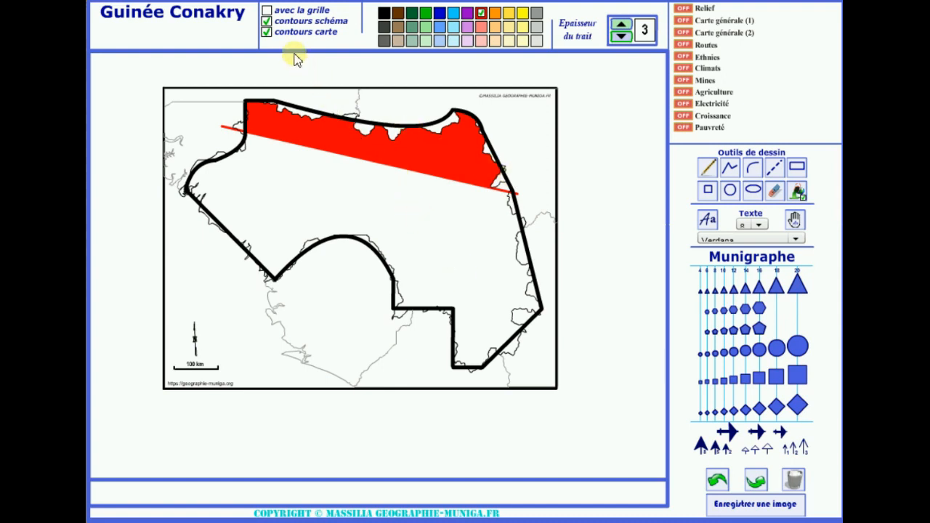
Step: With contours schéma hidden, fill the remaining white gap along the northern border in red, and show the schematic outline again
left_click(267, 22)
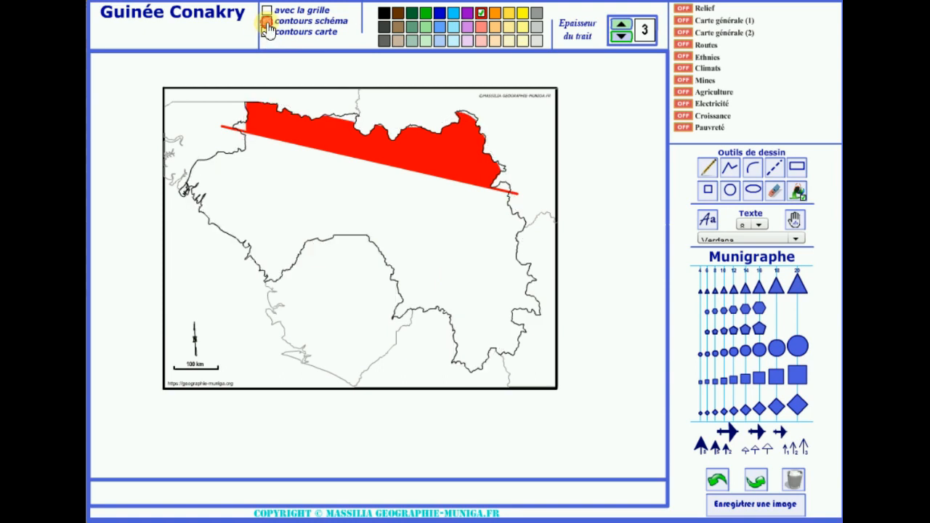
left_click(338, 122)
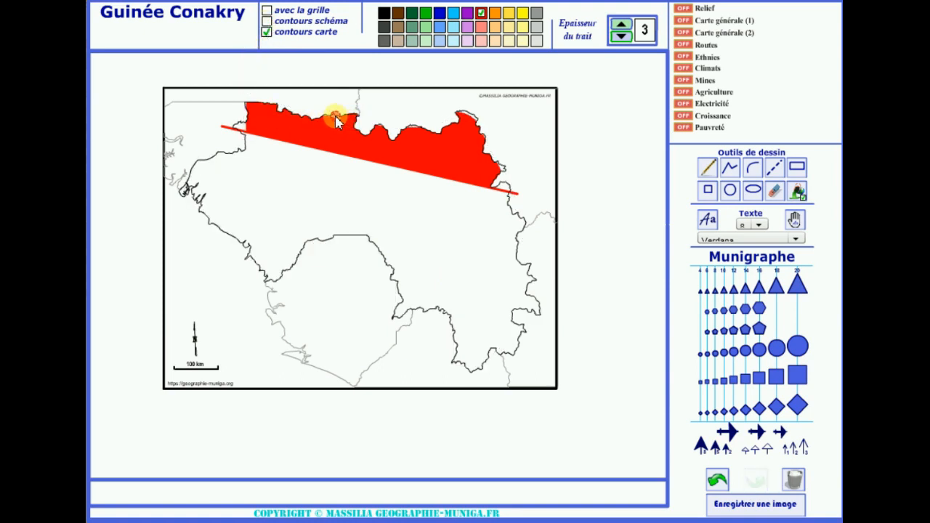
left_click(269, 23)
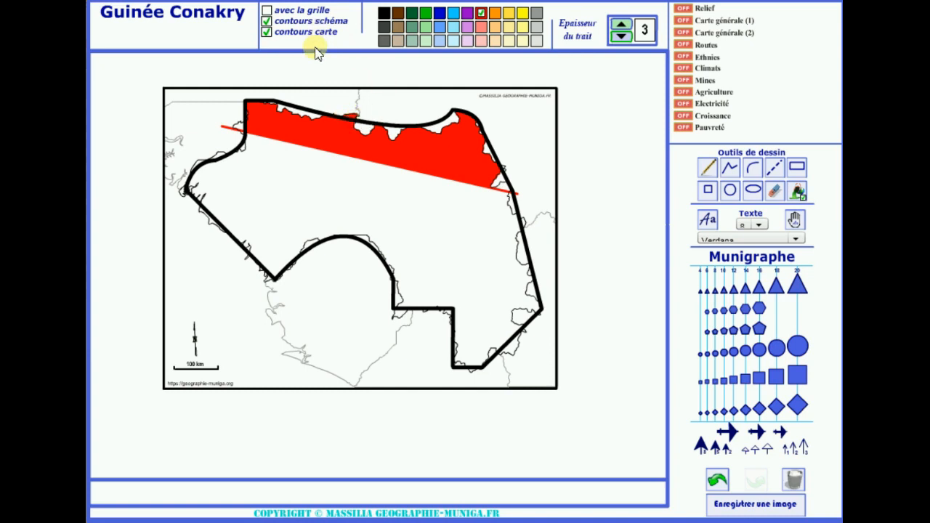
Step: Clear the red drawing and leave only the grid and contours carte displayed on the map
left_click(267, 10)
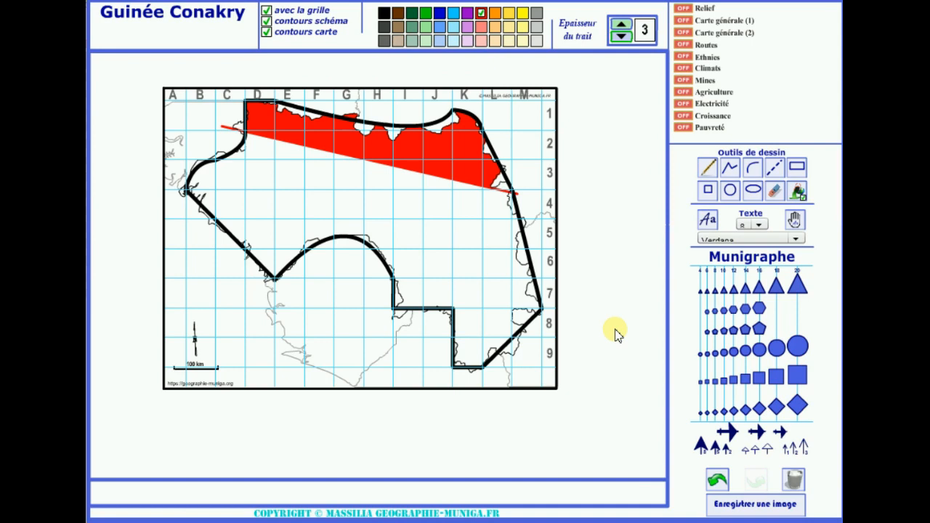
left_click(793, 486)
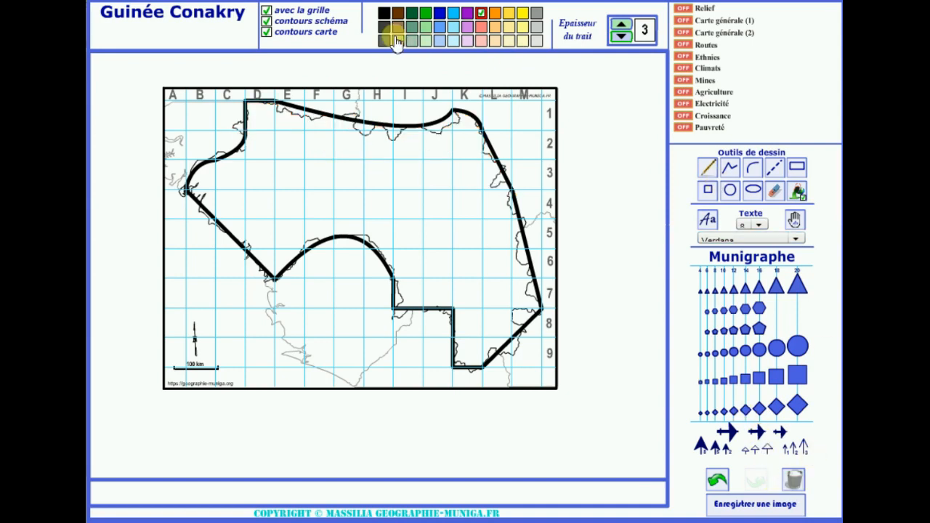
left_click(266, 22)
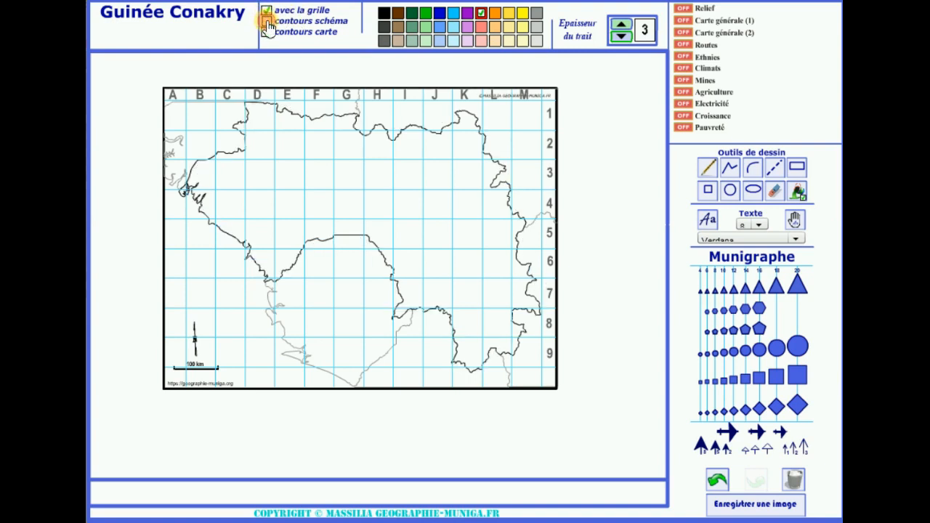
left_click(267, 32)
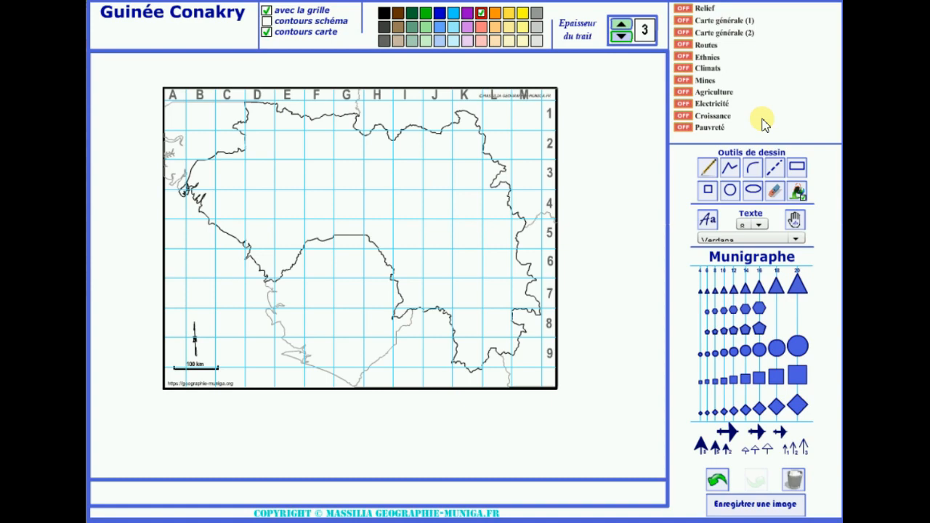
Step: Switch the background map to Relief, to Carte générale (1) and finally to Pauvreté
left_click(684, 9)
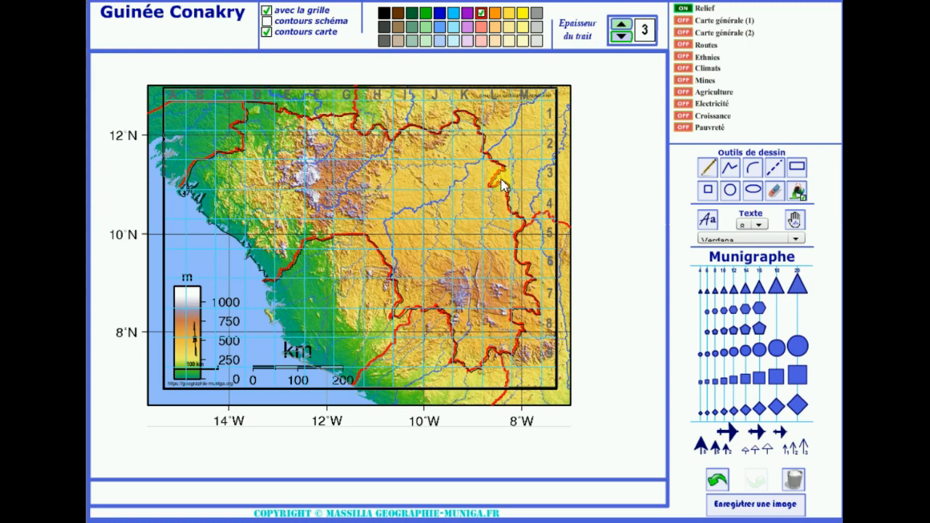
left_click(683, 21)
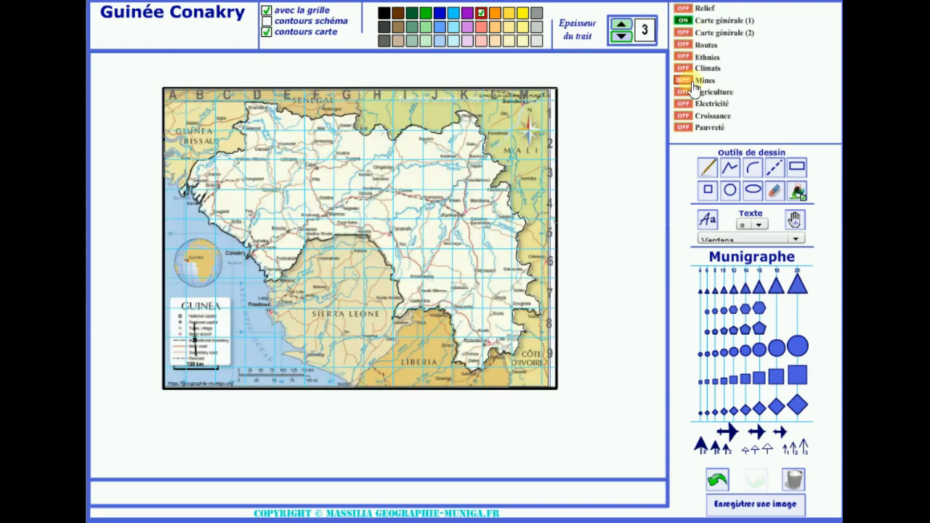
left_click(684, 128)
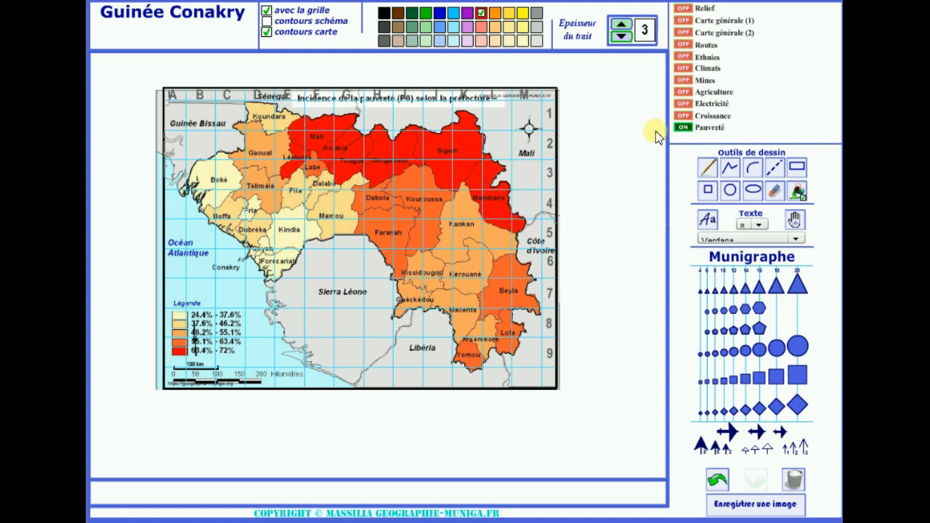
Step: Choose the pencil tool for drawing on the Pauvreté map
left_click(711, 172)
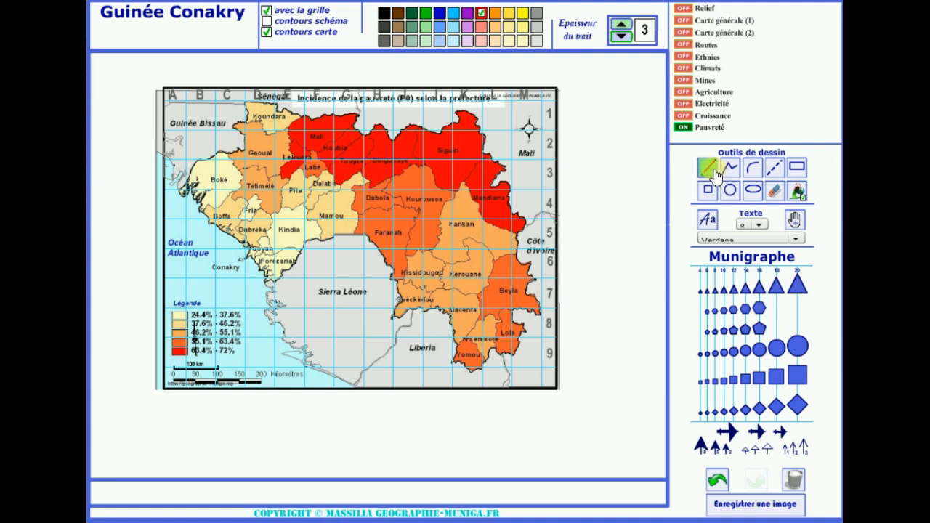